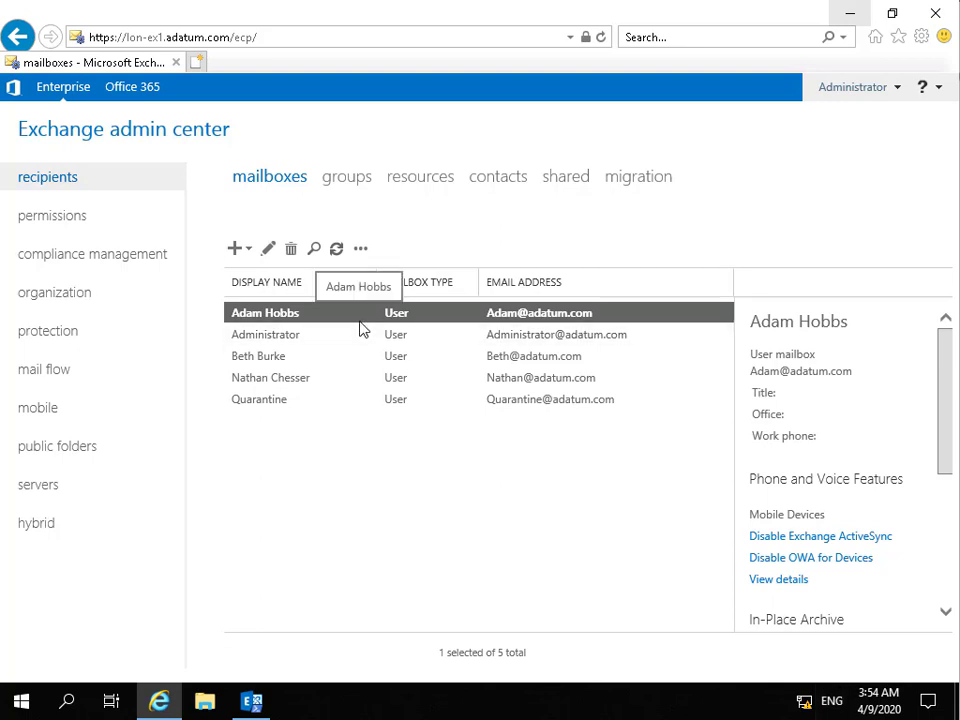
In the Exchange ActiveSync access settings for mobile devices, set unmanaged devices that connect to Exchange to Quarantine
left_click(42, 413)
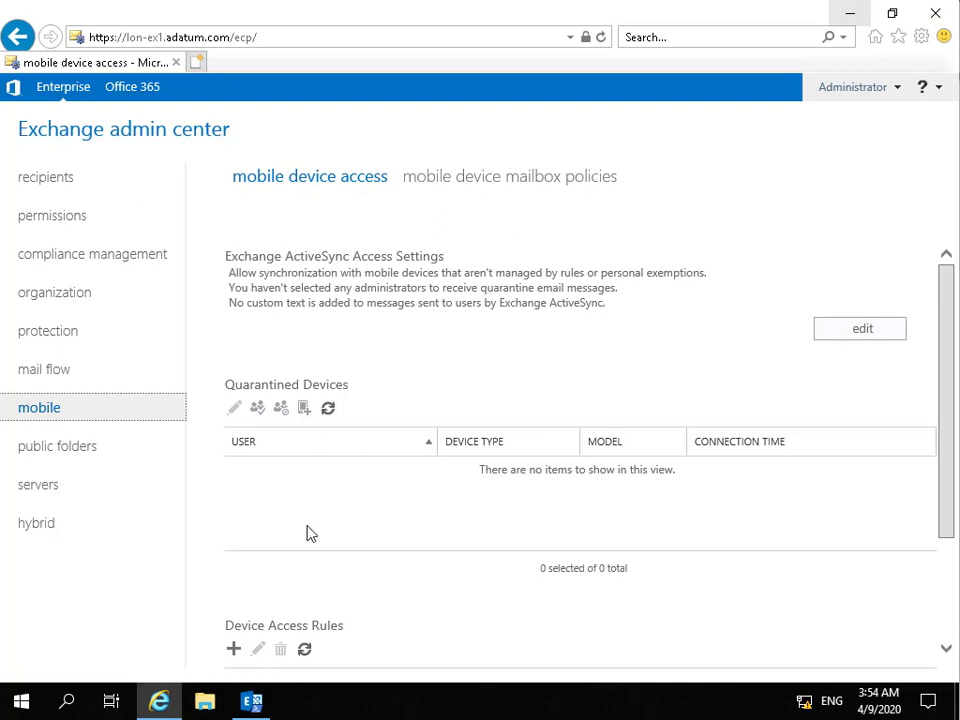
left_click_drag(945, 512, 945, 432)
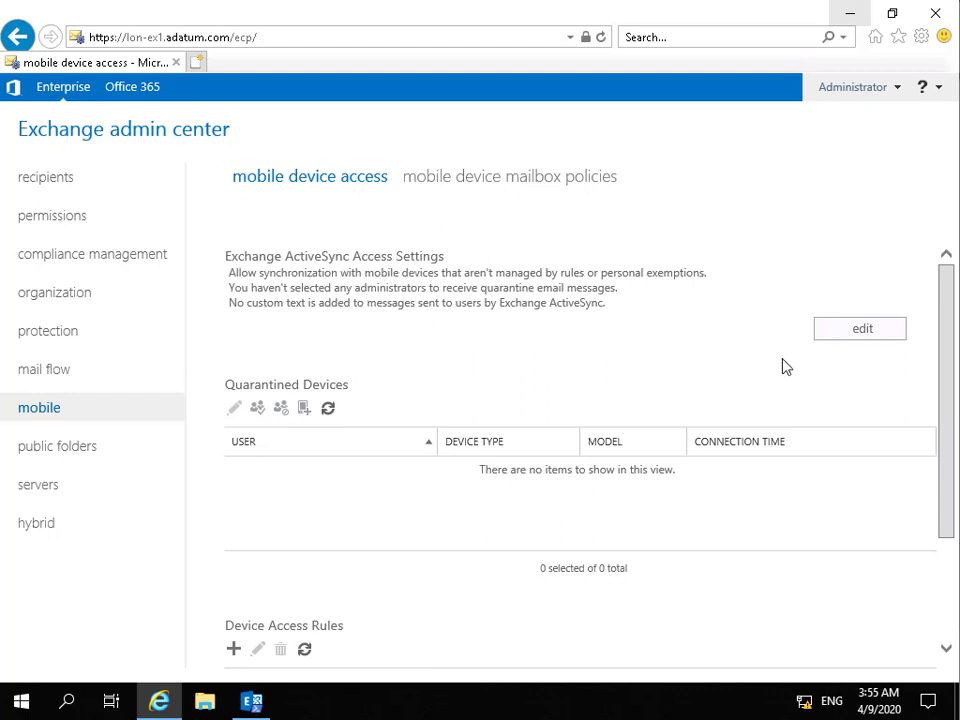
left_click(856, 332)
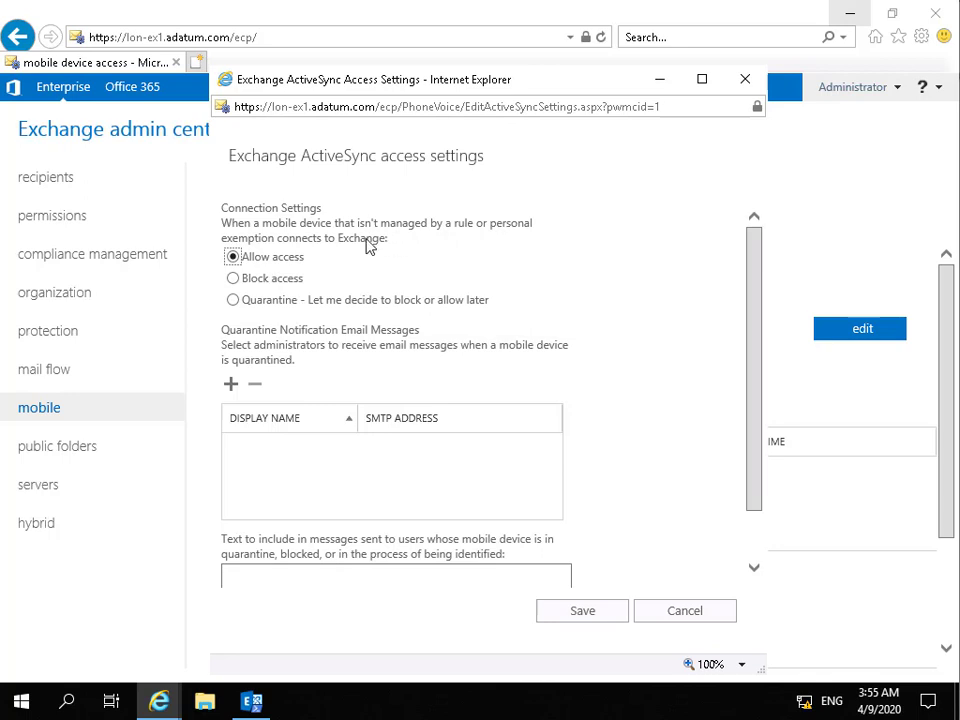
left_click(294, 301)
Add the mailbox listed directly below Administrator as a recipient of the quarantine notification email messages
left_click(231, 385)
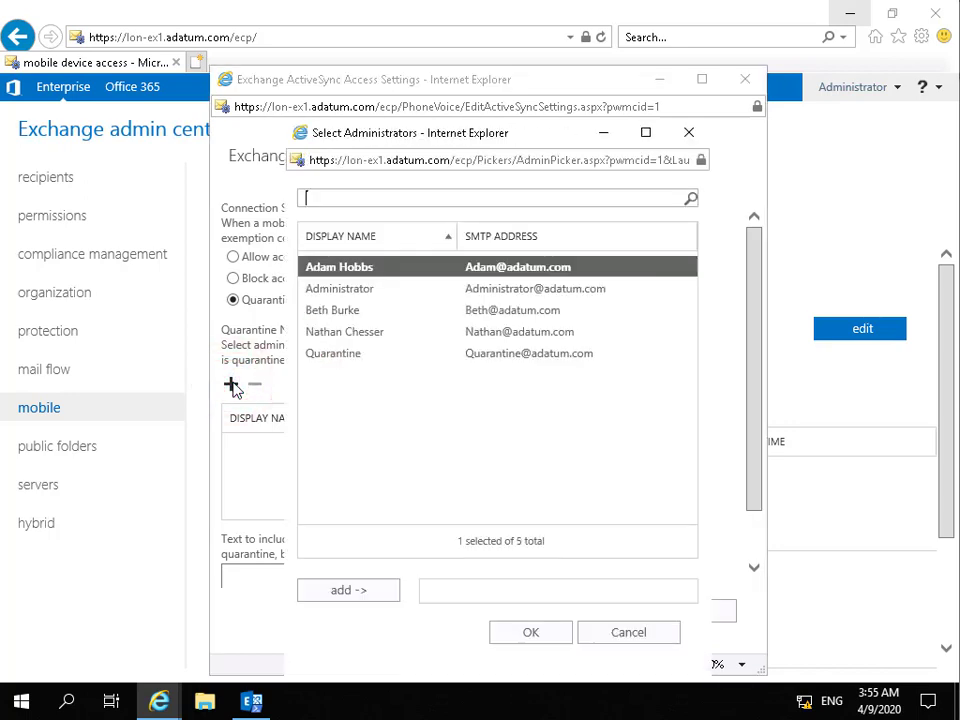
left_click(327, 311)
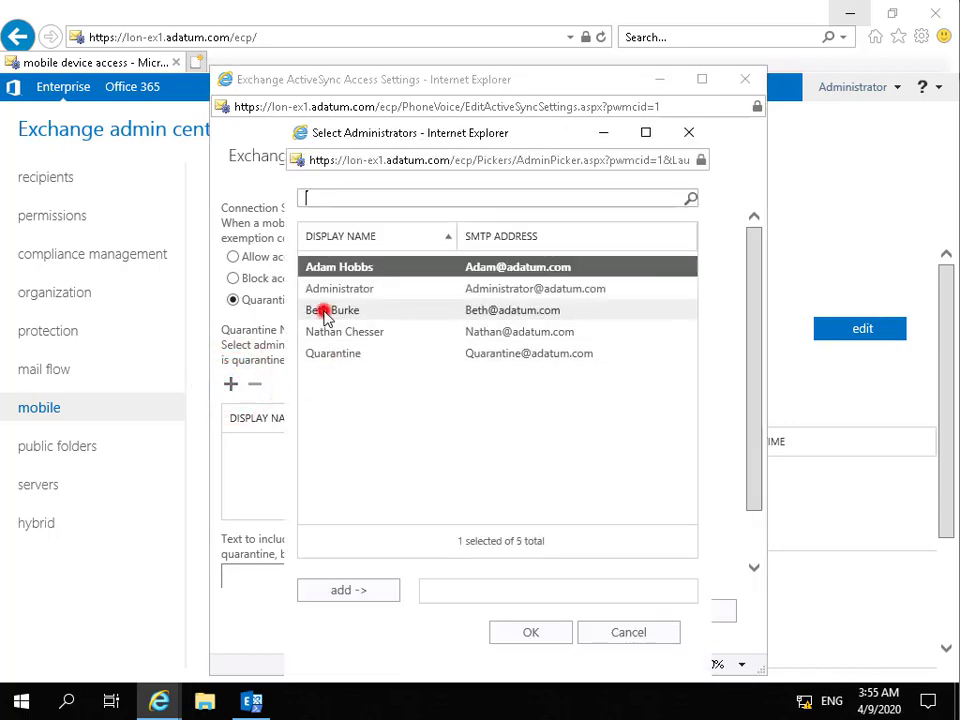
left_click(366, 597)
left_click(503, 634)
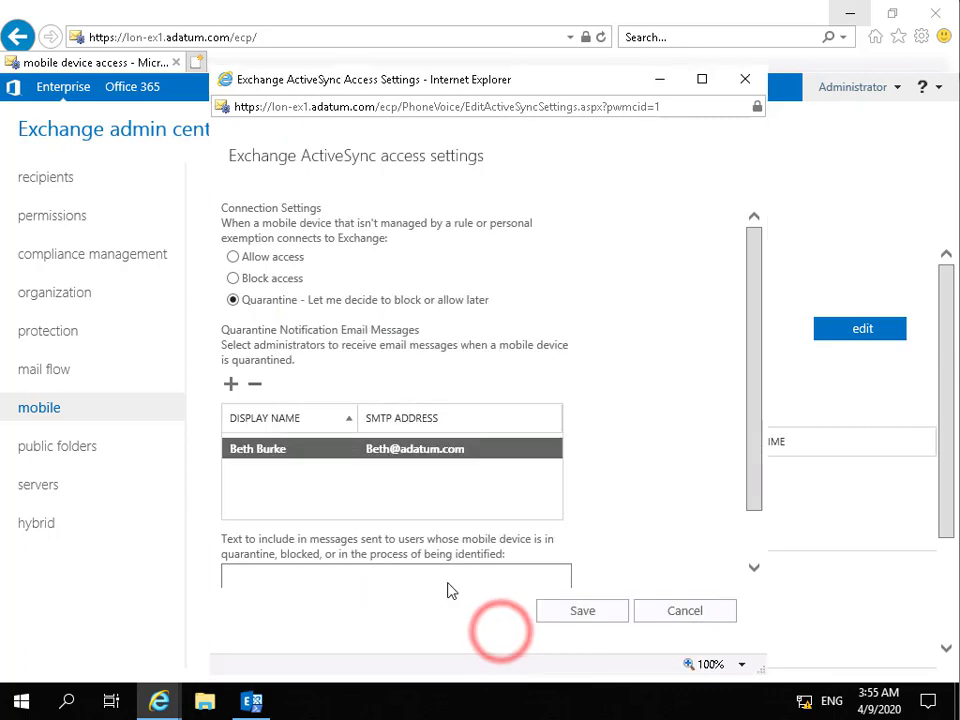
Enter user message text saying corporate policy temporarily blocks the device while IT evaluates the request and will be in touch, and save the access settings
scroll(422, 542, "down", 1)
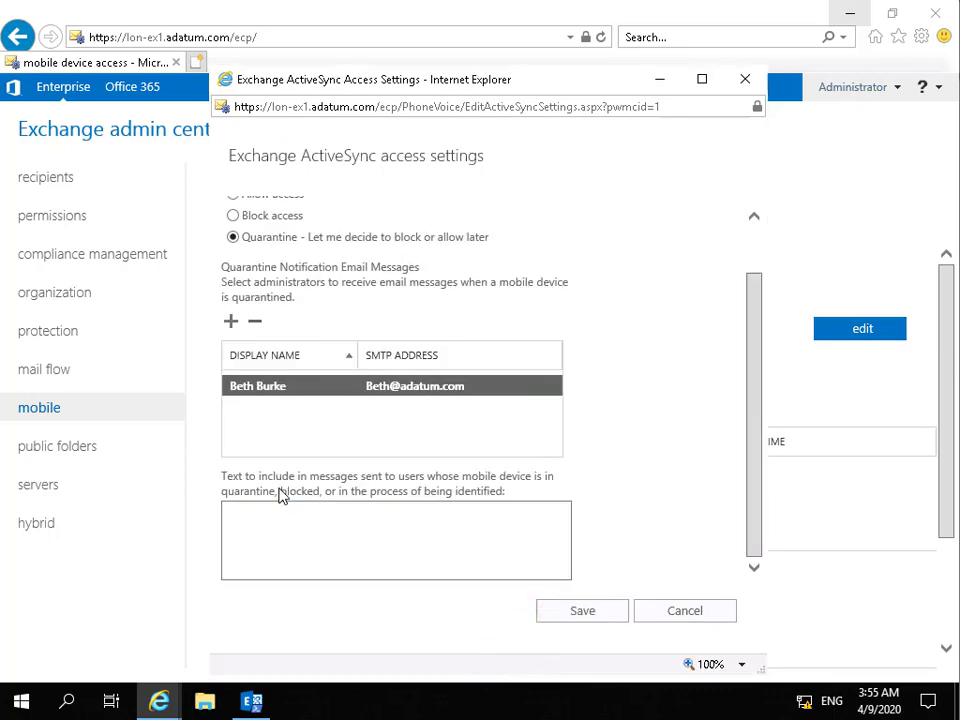
left_click(418, 525)
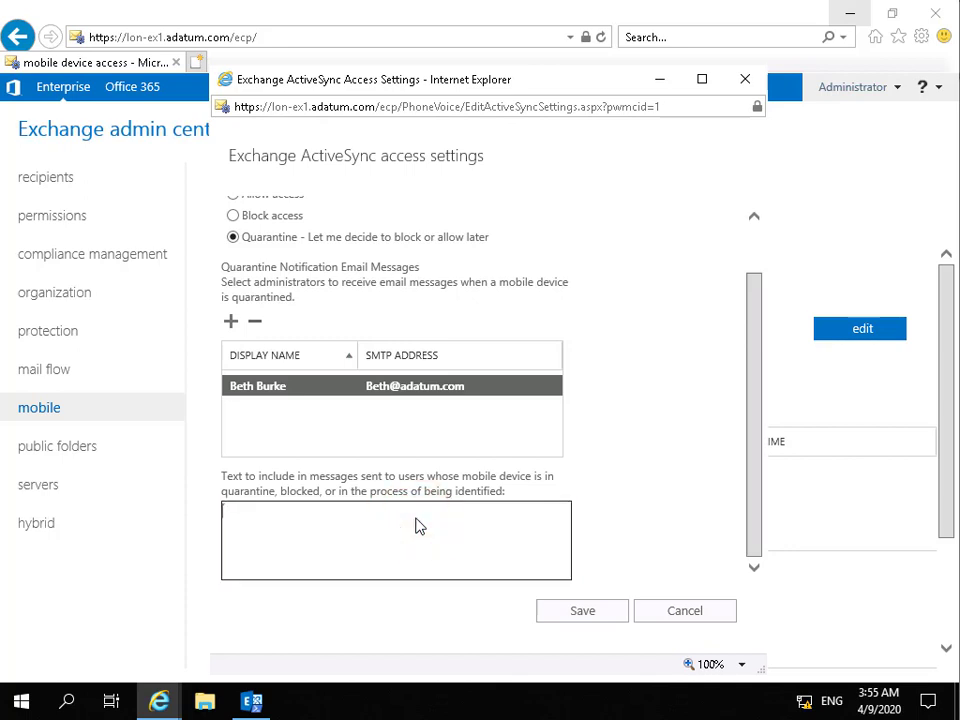
type("Due to corporate policy your device is being temporarily blocked, the IT department will evaluate your request, once a decision has been met, Beth will be in touch")
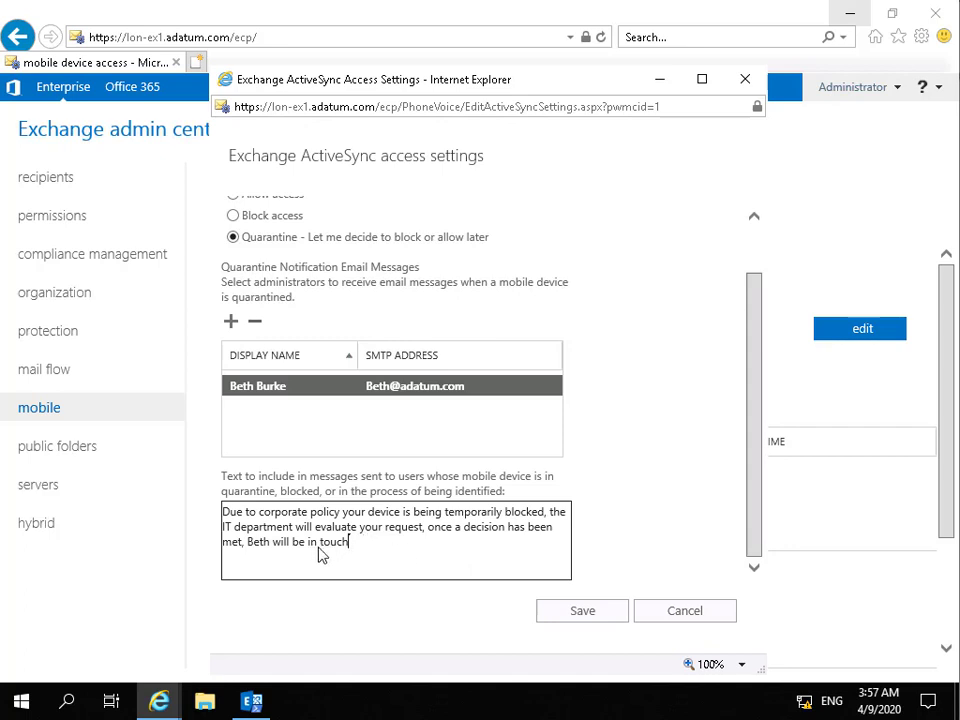
left_click(563, 612)
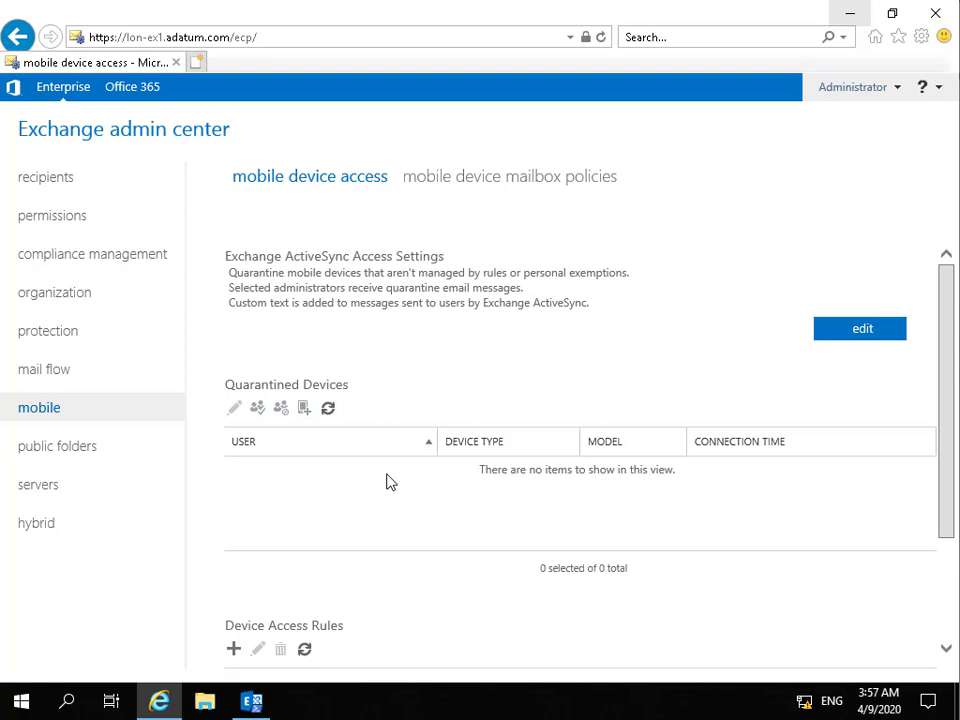
In the Default mobile device mailbox policy's security settings, require a password that is alphanumeric and includes 4 character sets
left_click(490, 180)
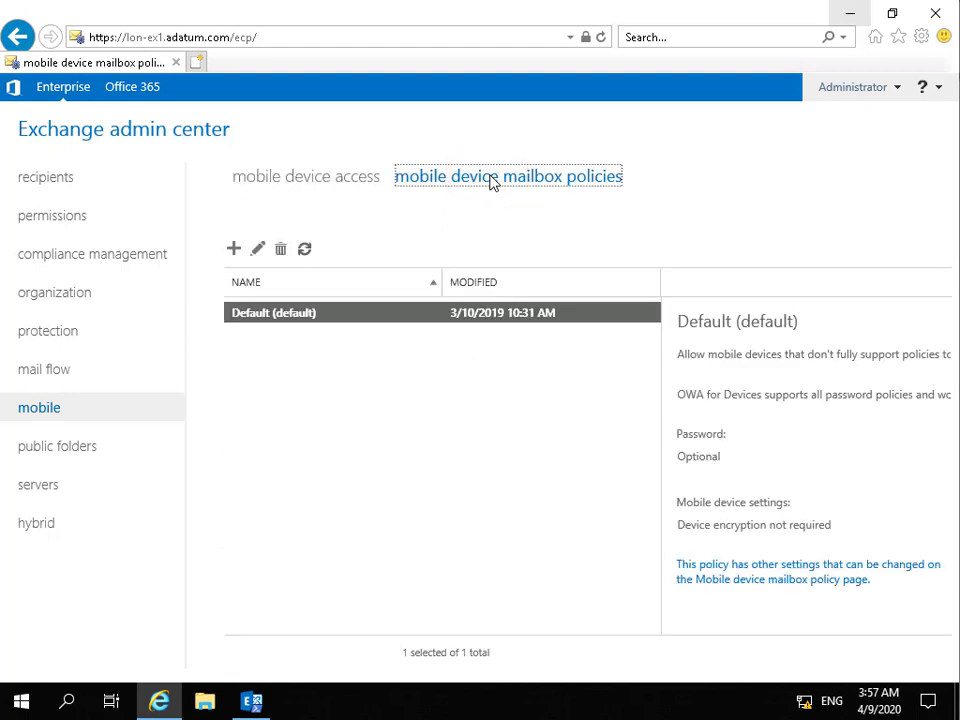
left_click(257, 249)
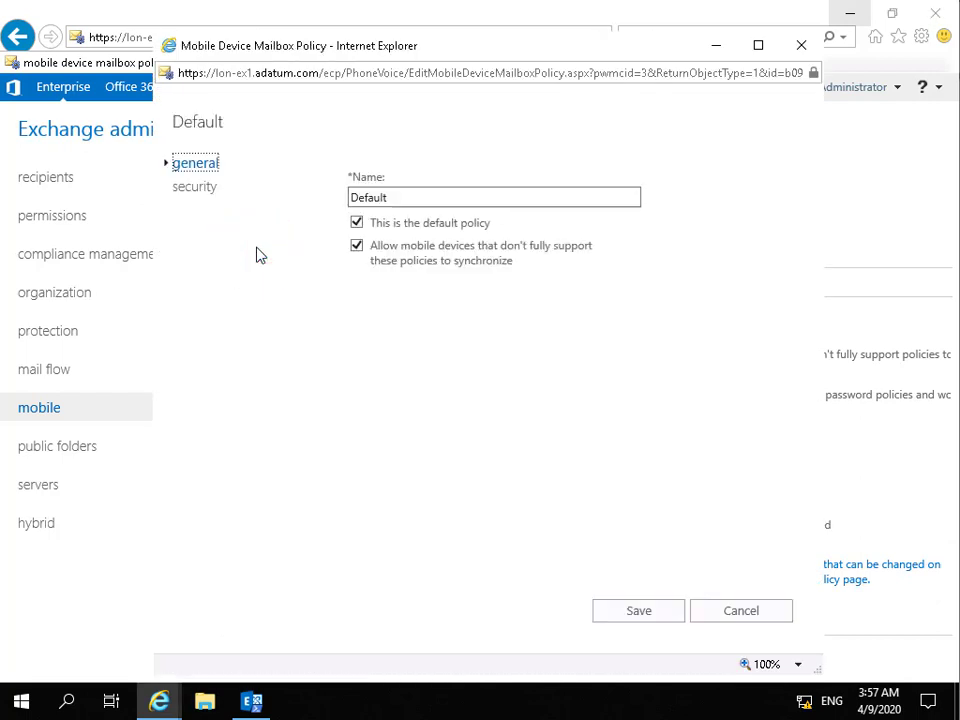
mouse_move(381, 231)
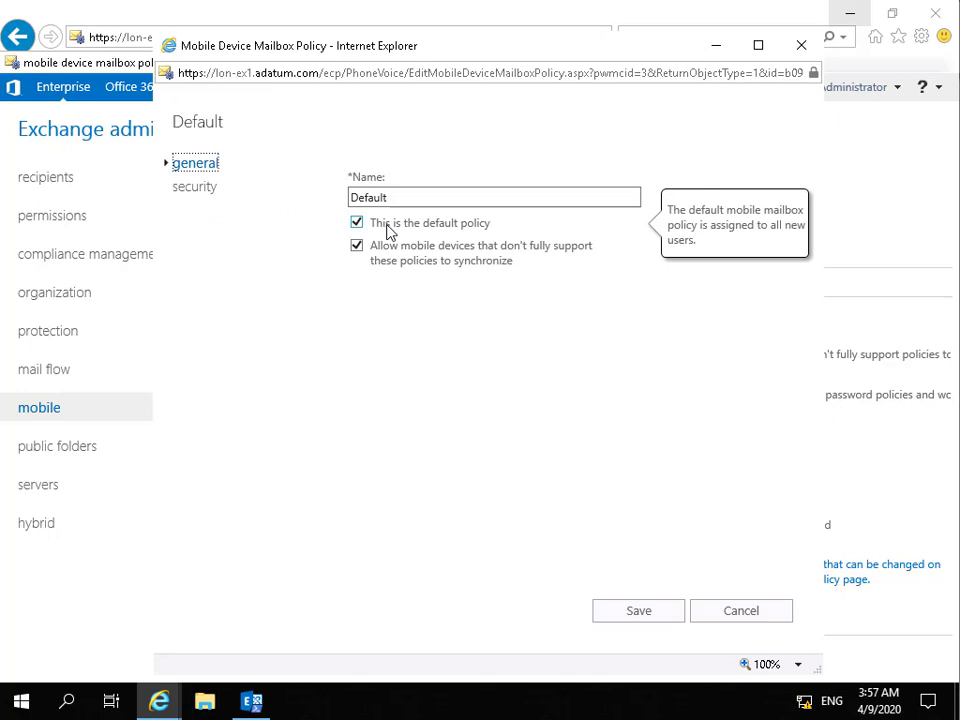
left_click(197, 190)
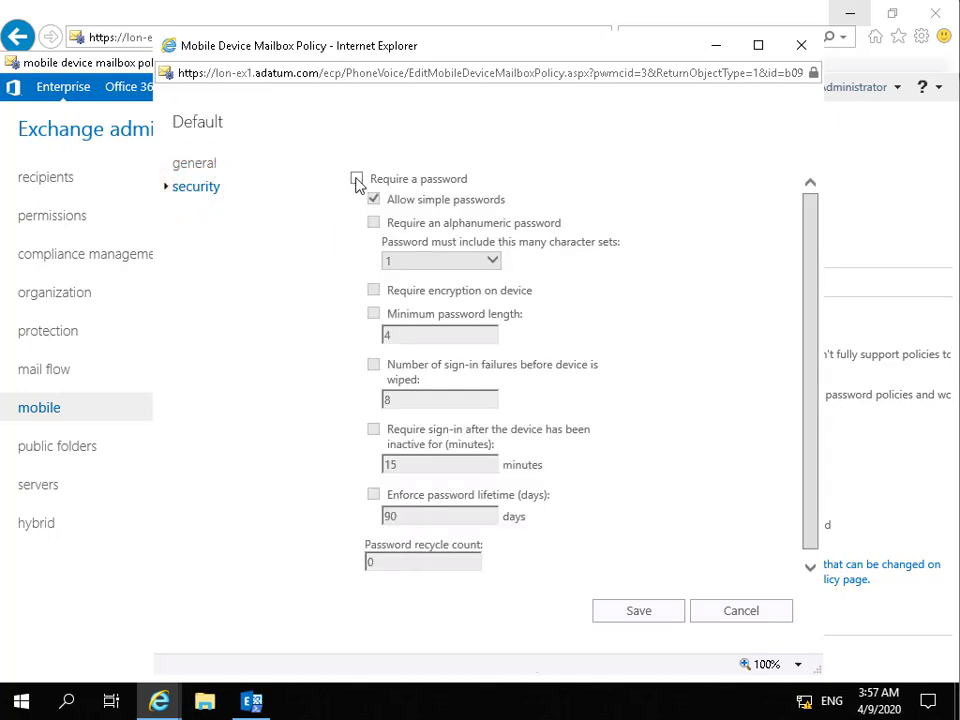
left_click(357, 179)
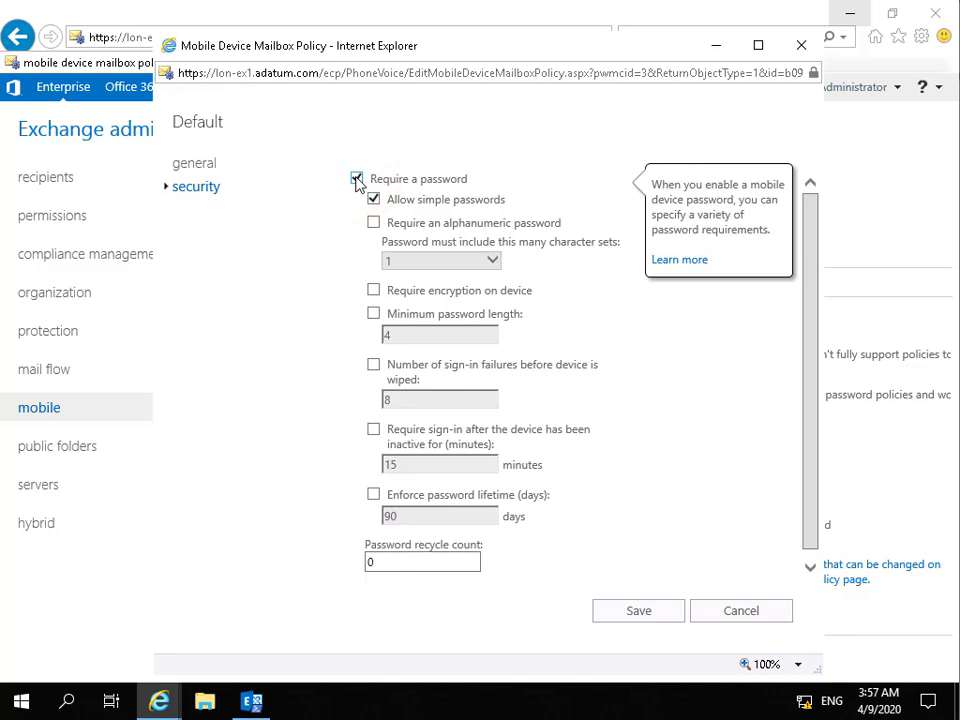
mouse_move(384, 217)
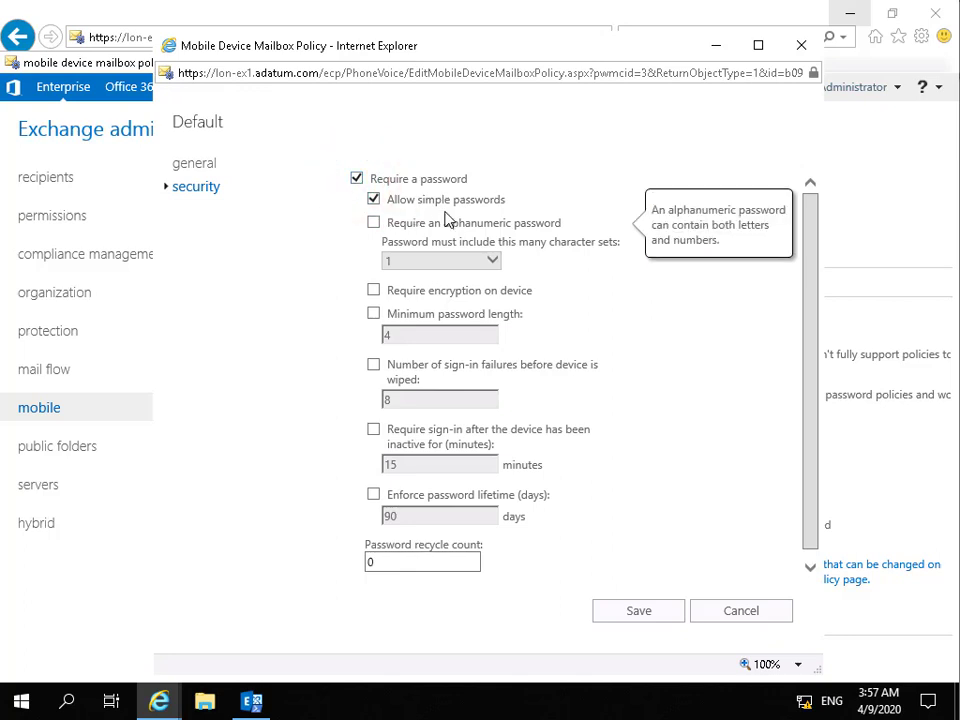
left_click(376, 224)
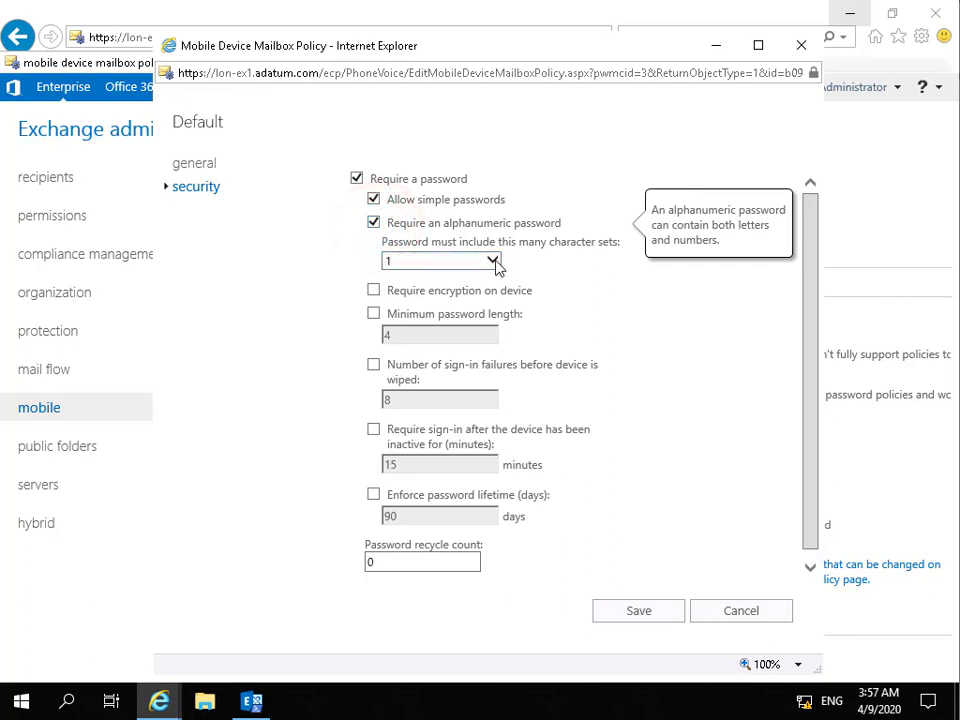
left_click(493, 260)
left_click(422, 309)
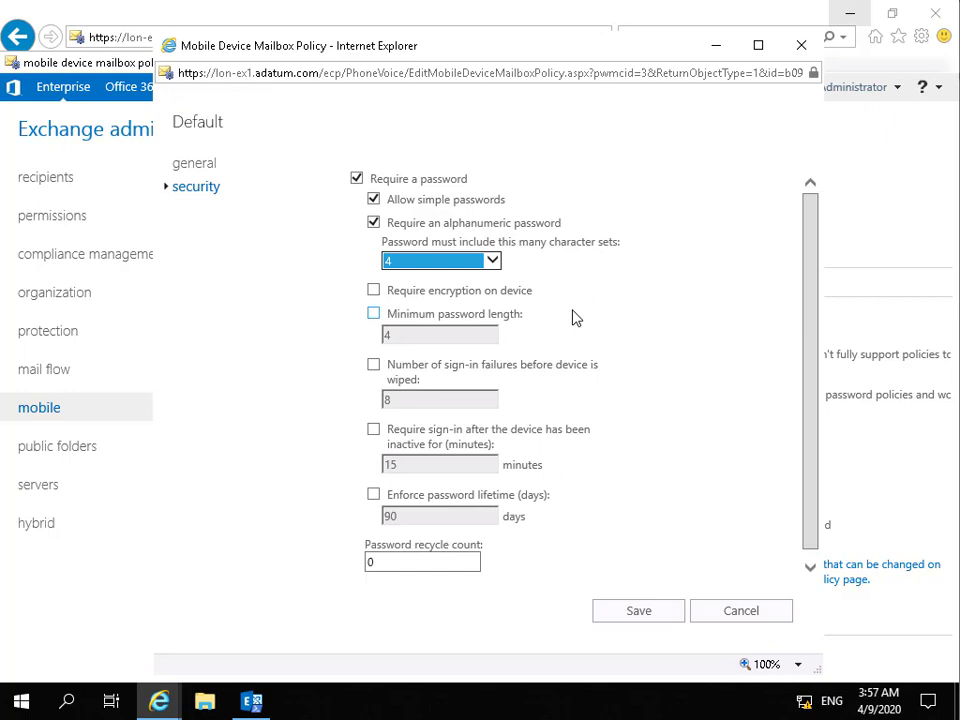
Require encryption on the device and enforce a minimum password length of 8 in the policy
left_click(374, 290)
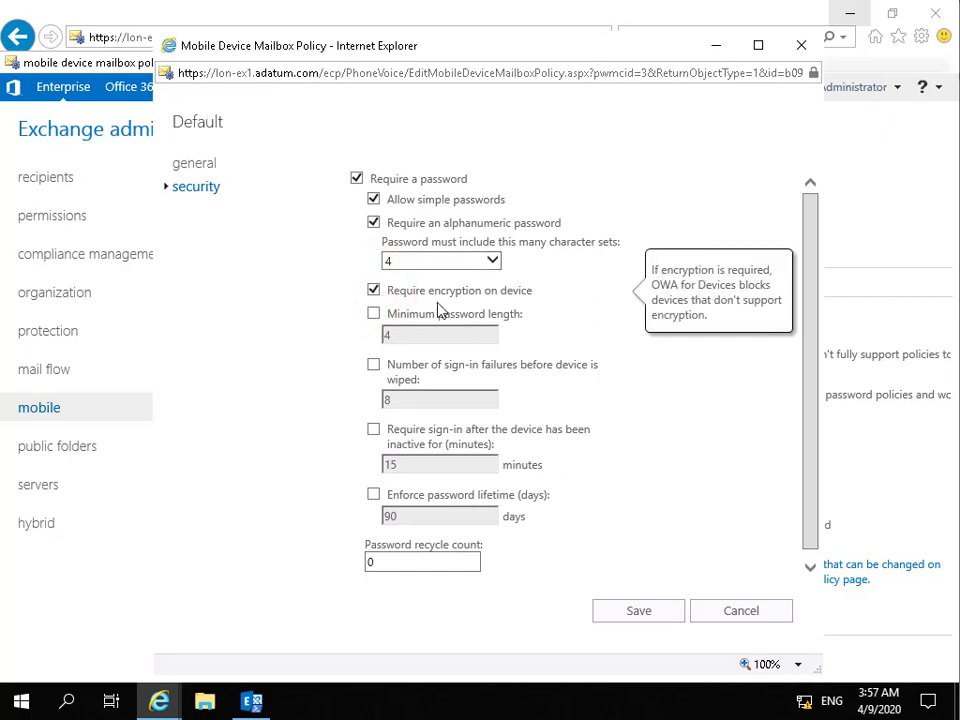
left_click(373, 314)
double_click(405, 333)
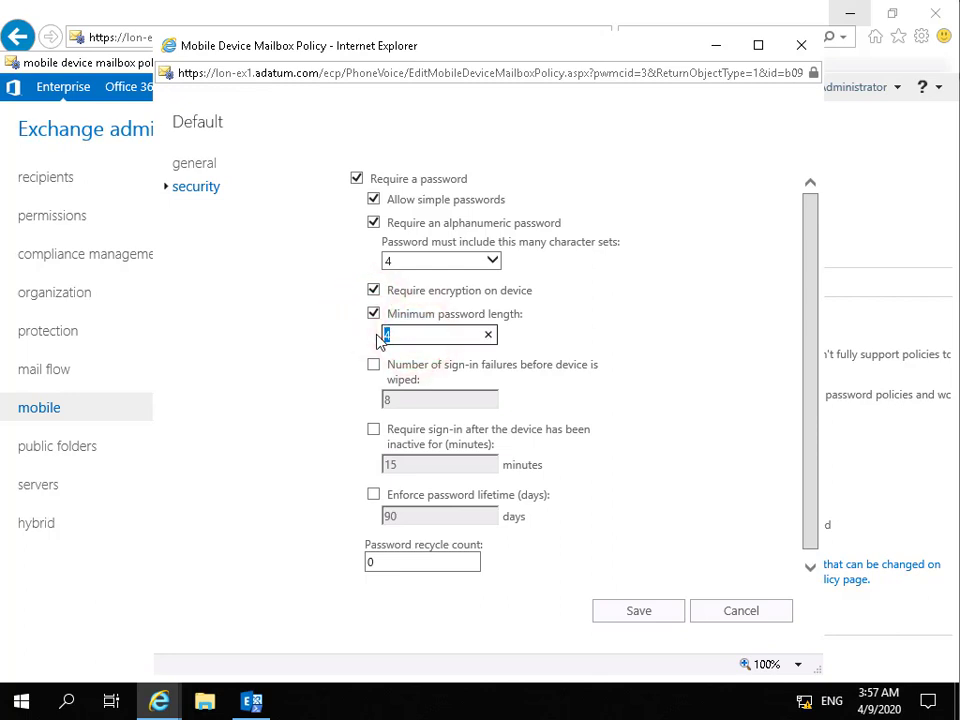
type("8")
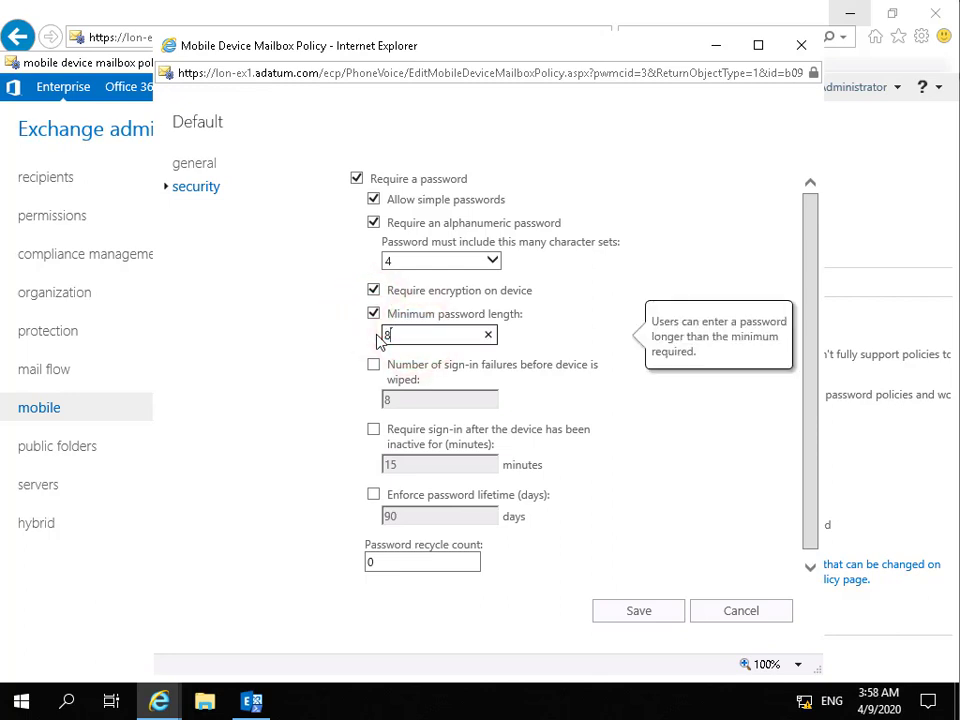
Have the policy wipe the device after 5 sign-in failures and require sign-in after 30 minutes of inactivity
left_click(373, 364)
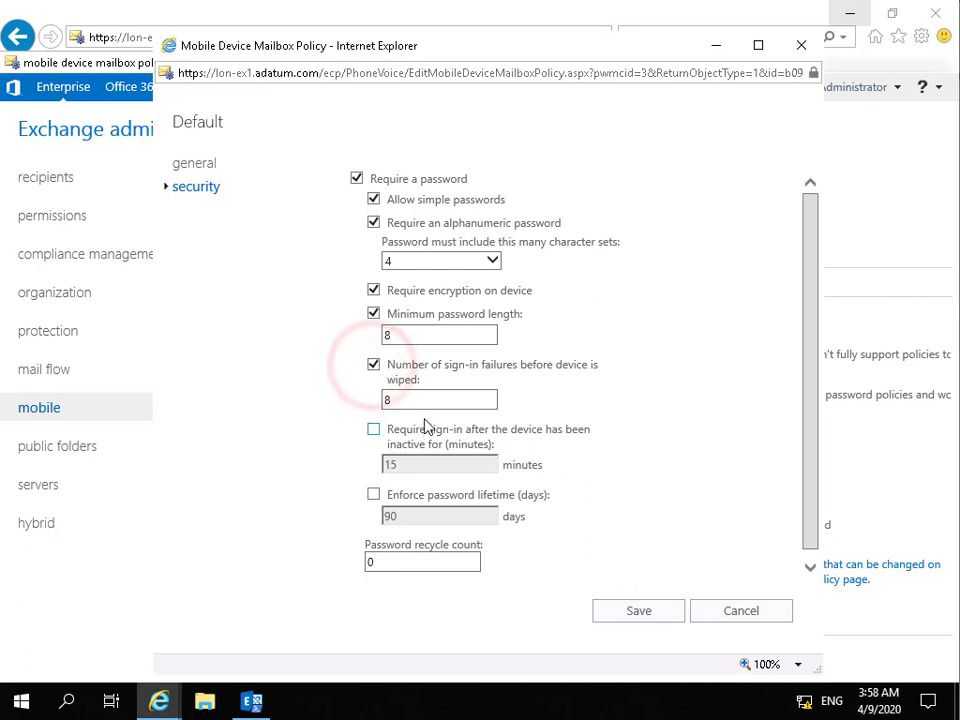
double_click(420, 402)
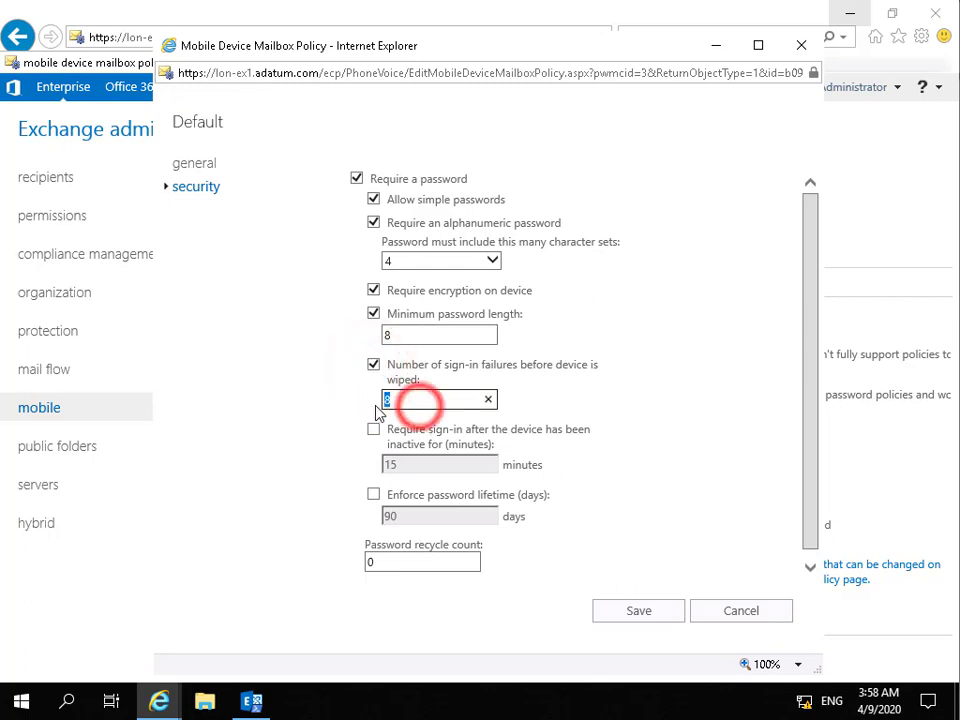
type("5")
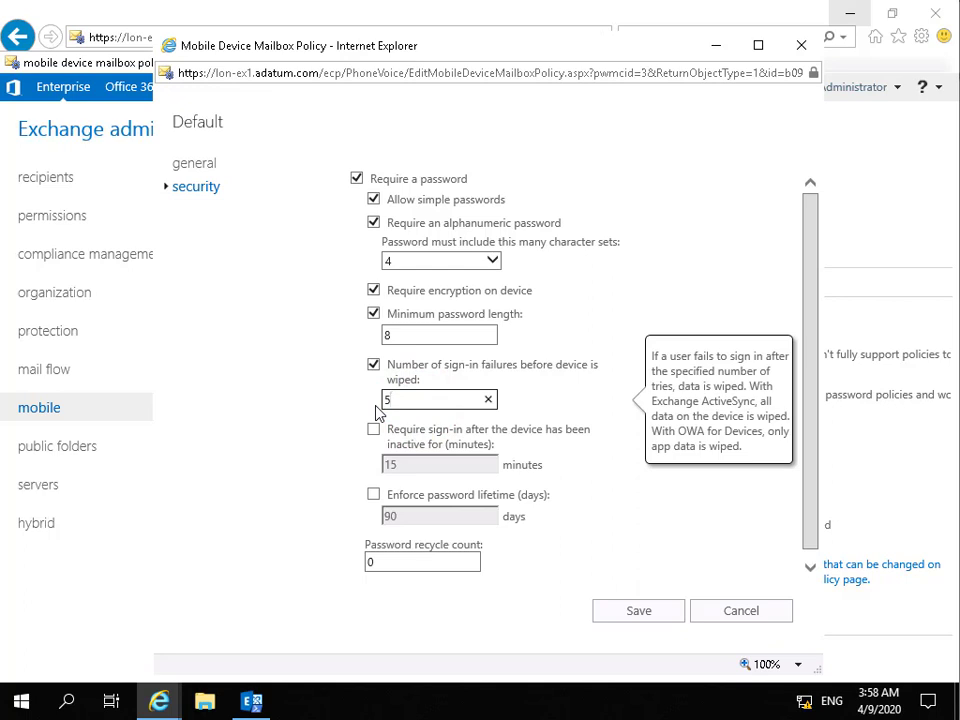
left_click(373, 429)
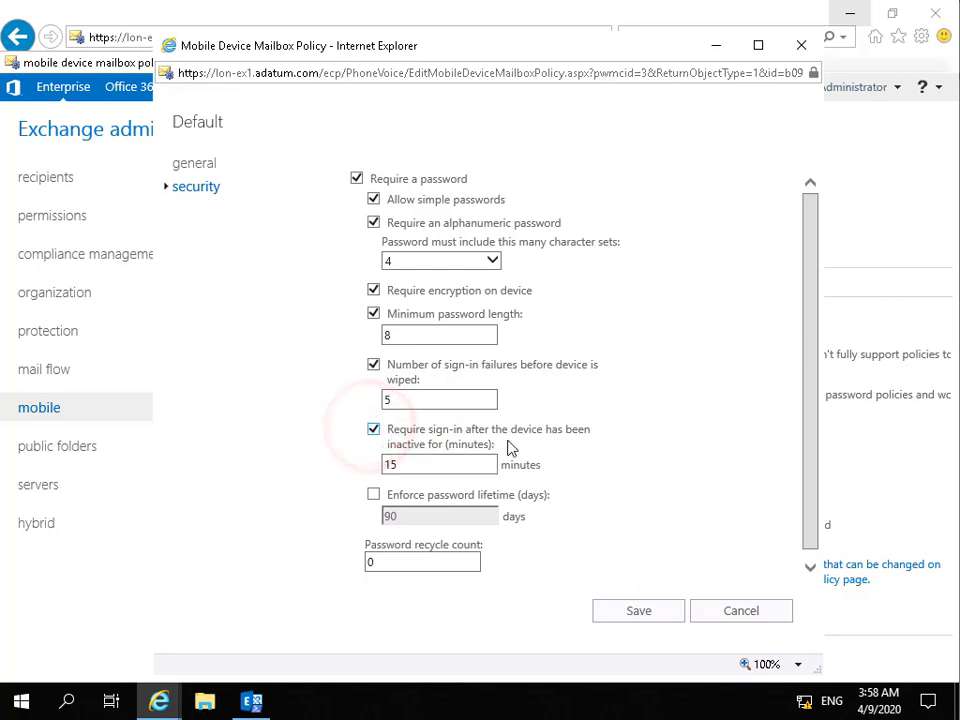
double_click(439, 463)
type("30")
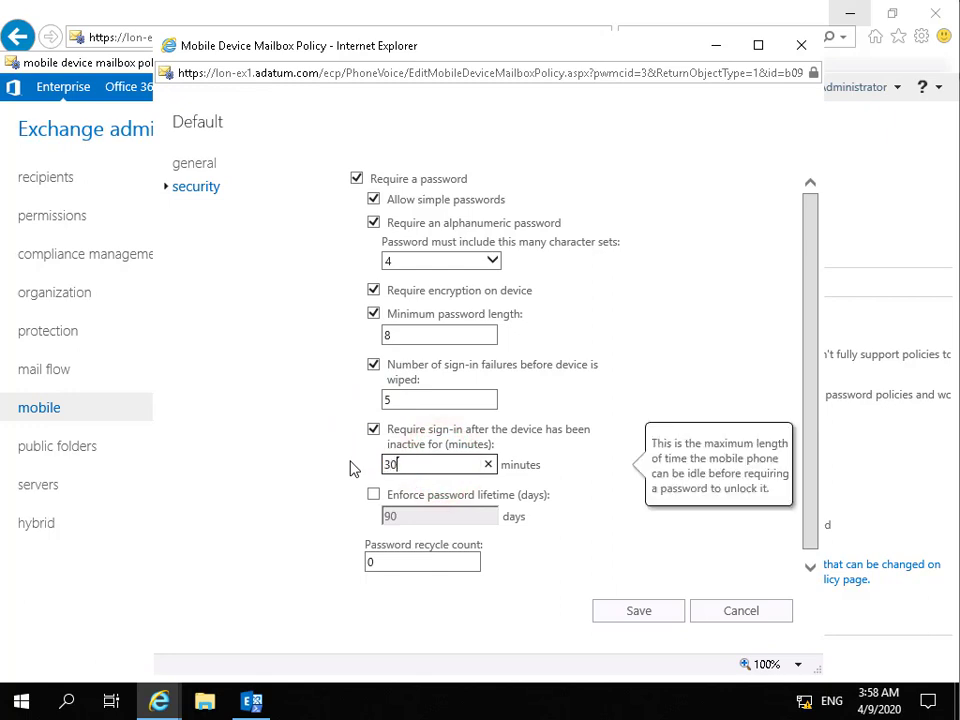
Enforce a password lifetime of 60 days, set the password recycle count to 12, and save the Default policy
left_click(374, 495)
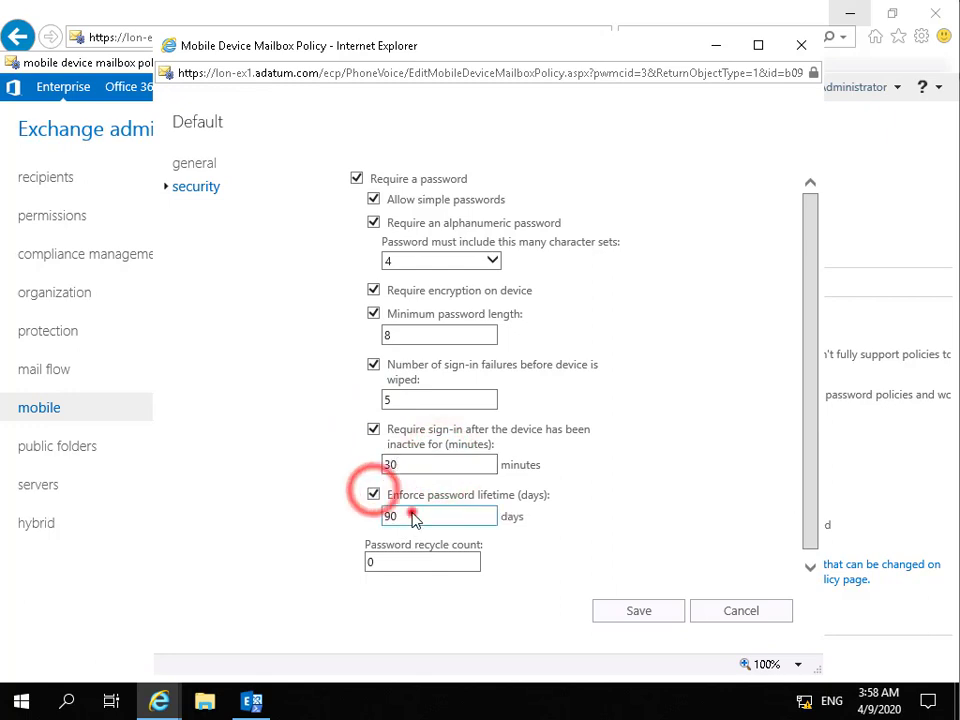
double_click(405, 516)
type("60")
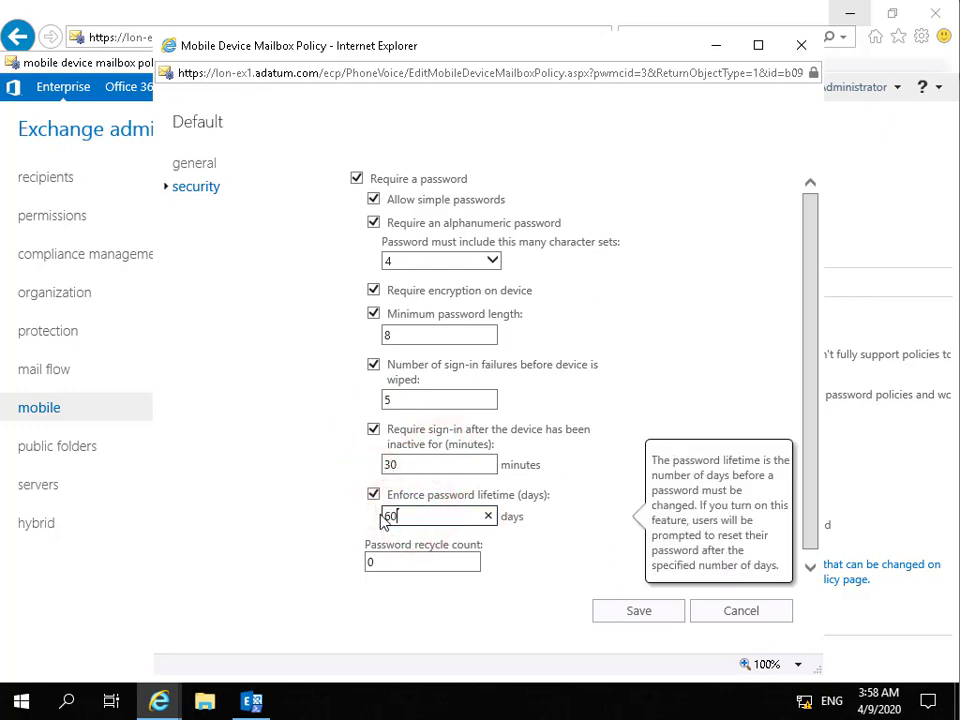
left_click(382, 561)
double_click(370, 562)
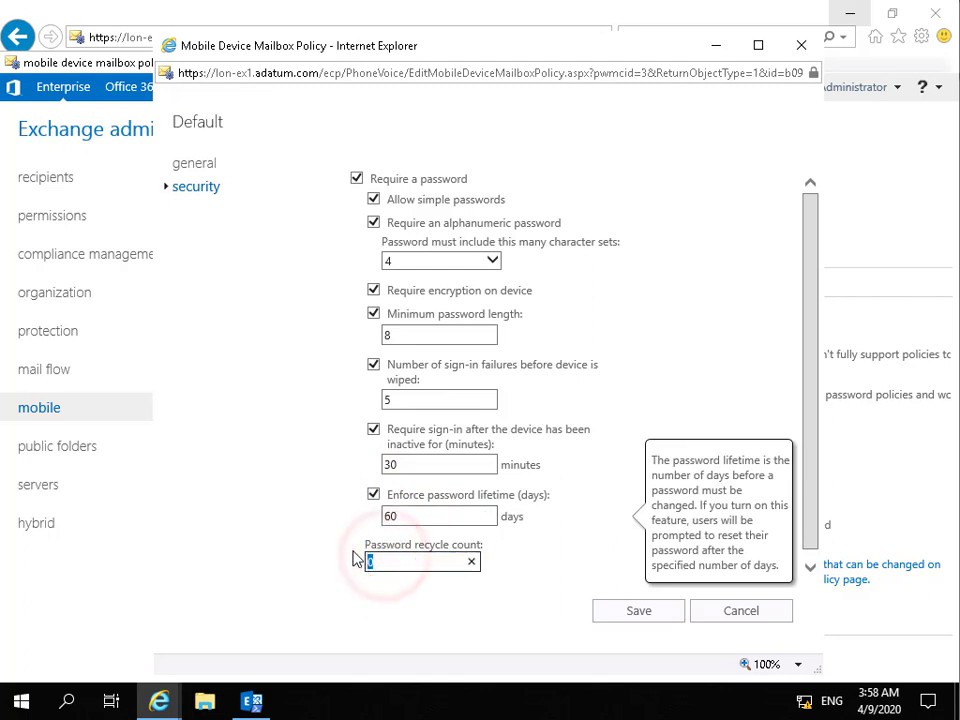
type("12")
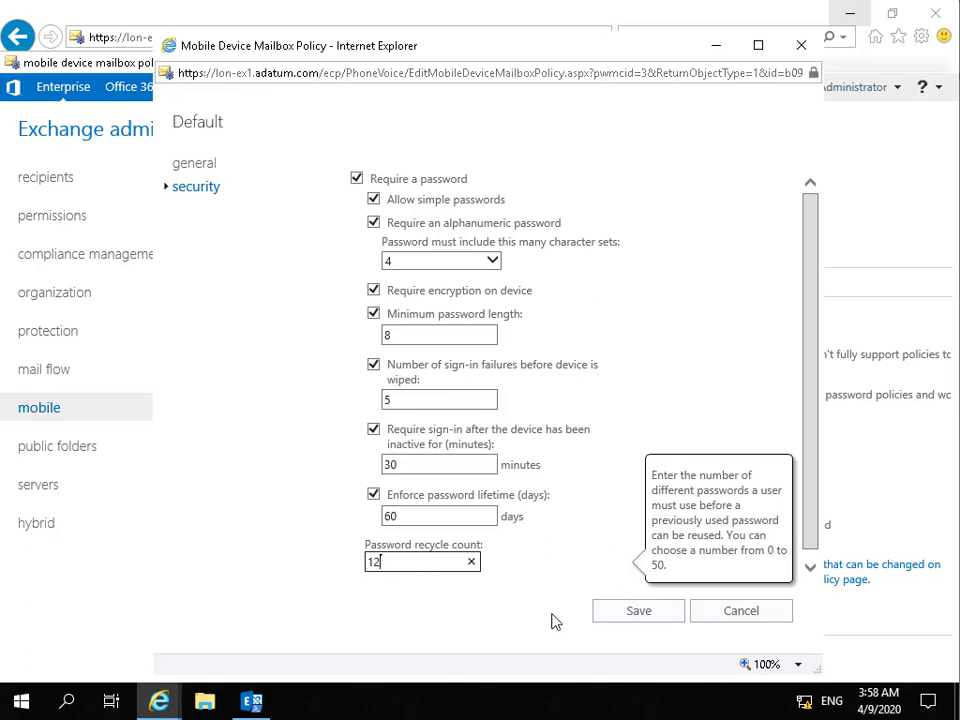
left_click(604, 612)
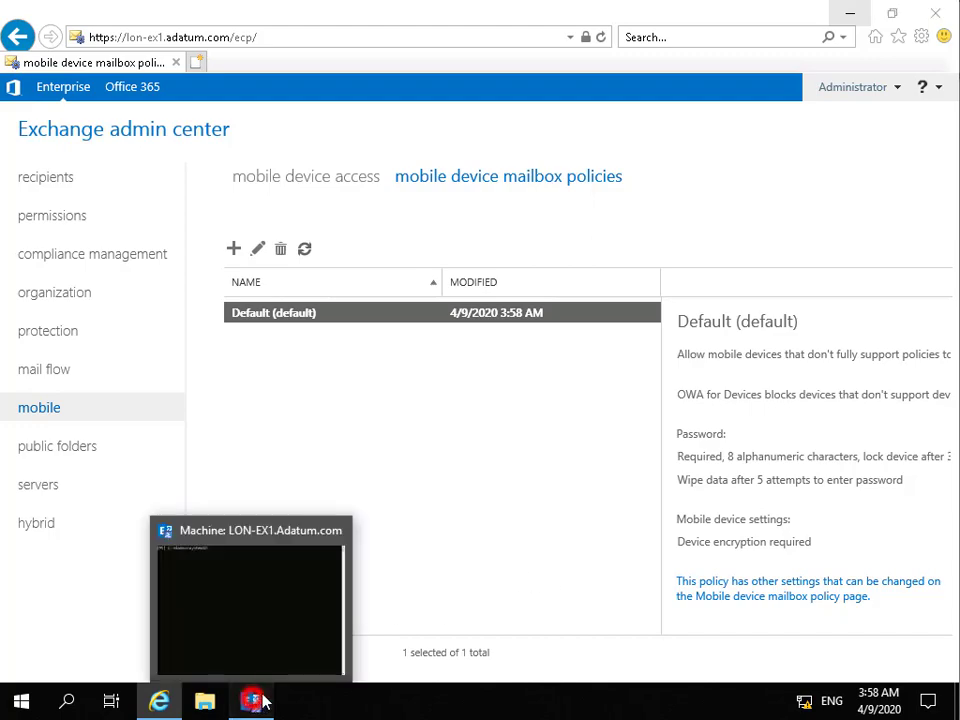
In the Exchange Management Shell, create an ActiveSync device access rule with characteristic DeviceOS, query string "Android 3.0.0" and access level Block
left_click(252, 700)
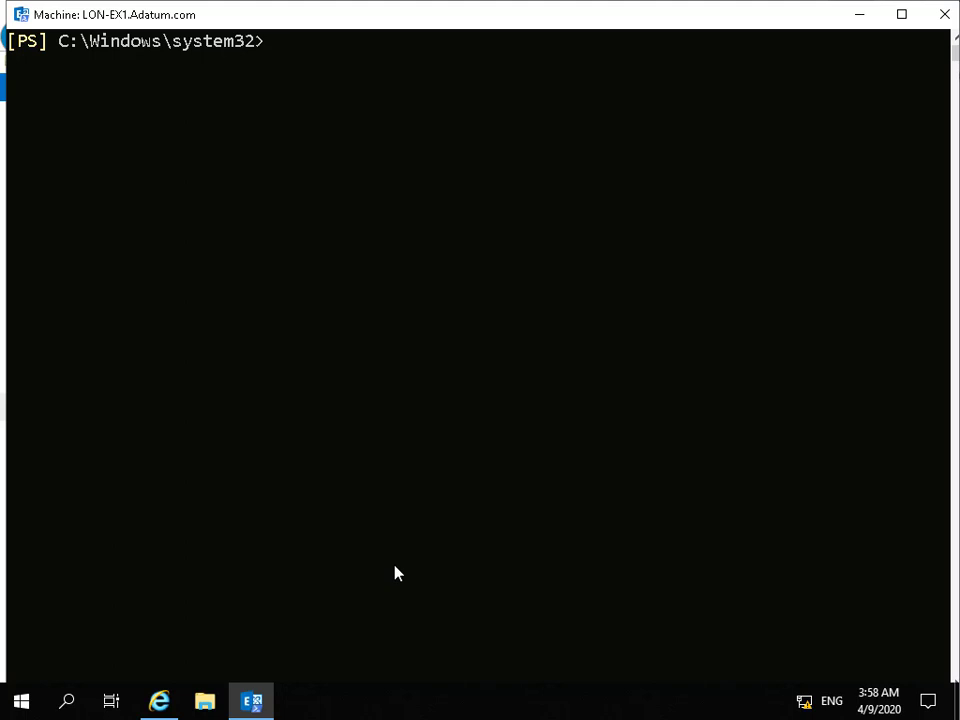
type("New-ActiveSyncDeviceAccessRule -Characteristic DeviceOS -QueryString \"Android 3.0.0\" -AccessLevel Block")
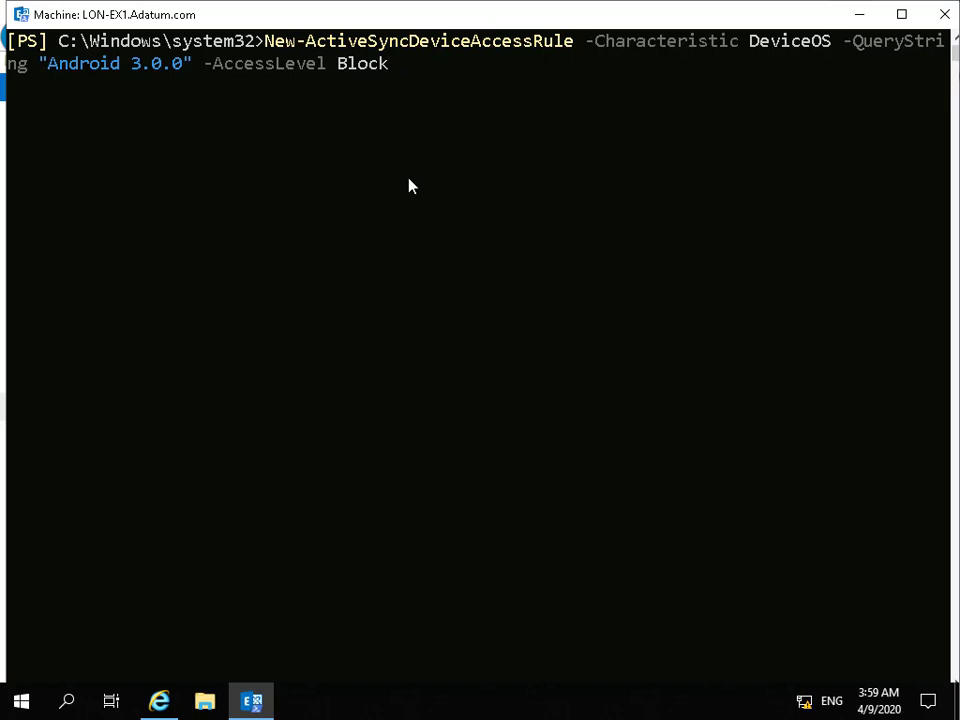
key("Return")
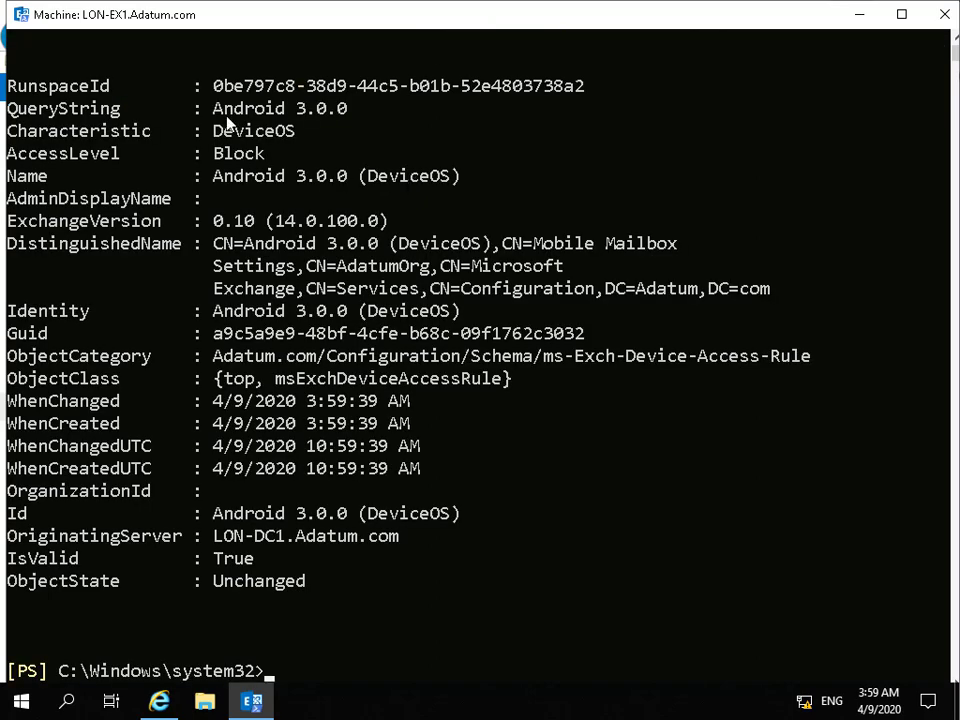